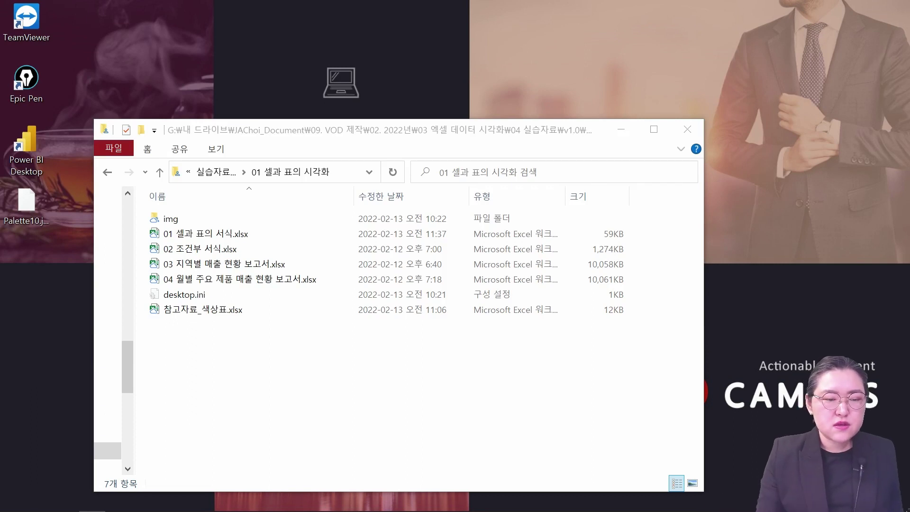
{"action": "left_click_drag", "start_coordinate": [327, 153], "coordinate": [342, 179]}
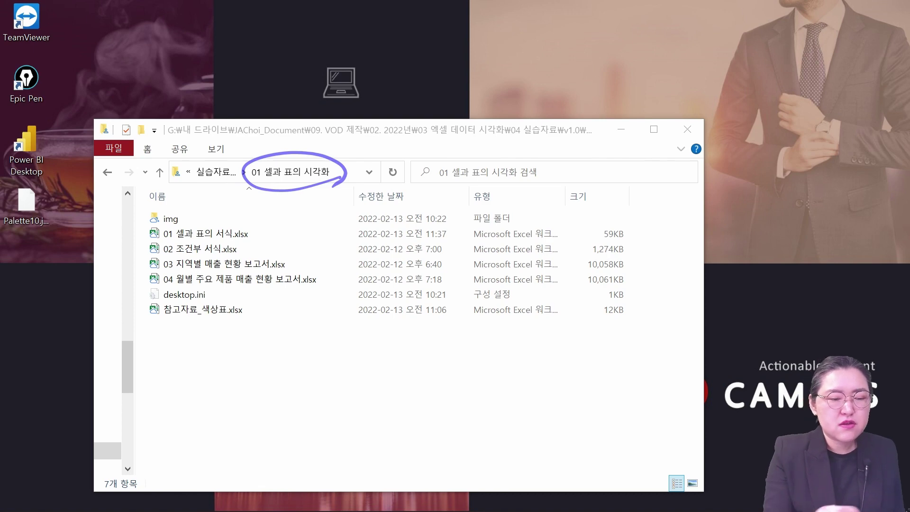
{"action": "mouse_move", "coordinate": [145, 222]}
{"action": "left_mouse_down"}
{"action": "mouse_move", "coordinate": [147, 237]}
{"action": "mouse_move", "coordinate": [256, 237]}
{"action": "mouse_move", "coordinate": [133, 222]}
{"action": "left_mouse_up"}
{"action": "left_click_drag", "start_coordinate": [244, 217], "coordinate": [266, 209]}
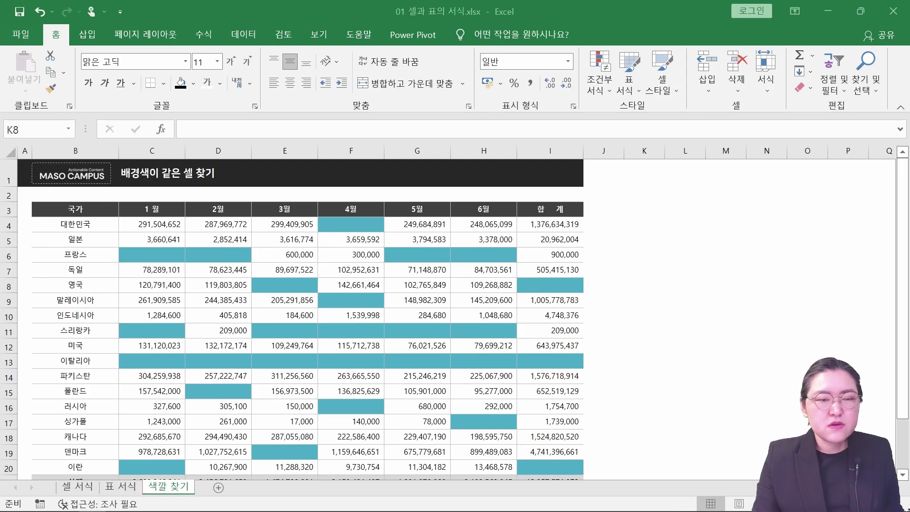
{"action": "mouse_move", "coordinate": [178, 502]}
{"action": "left_mouse_down"}
{"action": "mouse_move", "coordinate": [193, 467]}
{"action": "mouse_move", "coordinate": [211, 452]}
{"action": "left_mouse_up"}
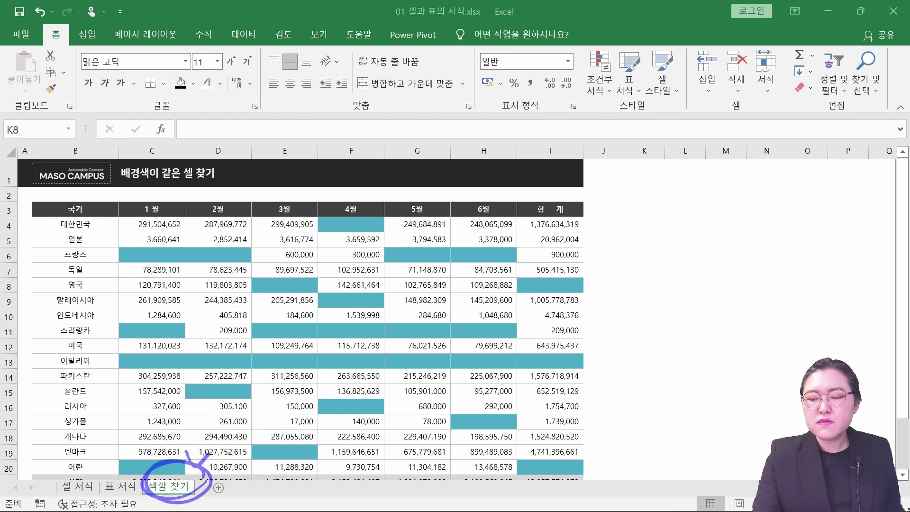
{"action": "key", "text": "ctrl+shift+7"}
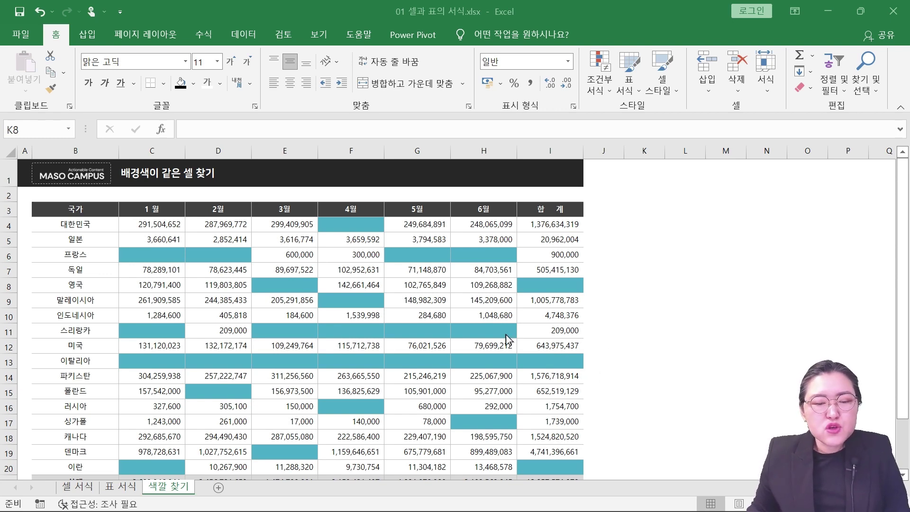
Examine the teal-filled cells in the country-by-month sales table, down to the total row
{"action": "left_click", "coordinate": [556, 402]}
{"action": "scroll", "coordinate": [556, 402], "scroll_direction": "down", "scroll_amount": 1}
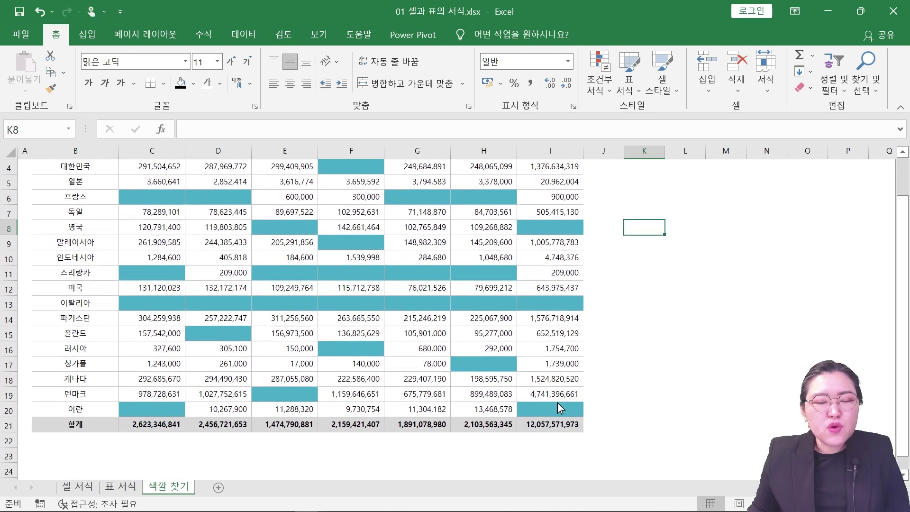
{"action": "scroll", "coordinate": [549, 402], "scroll_direction": "up", "scroll_amount": 1}
{"action": "scroll", "coordinate": [550, 408], "scroll_direction": "up", "scroll_amount": 1}
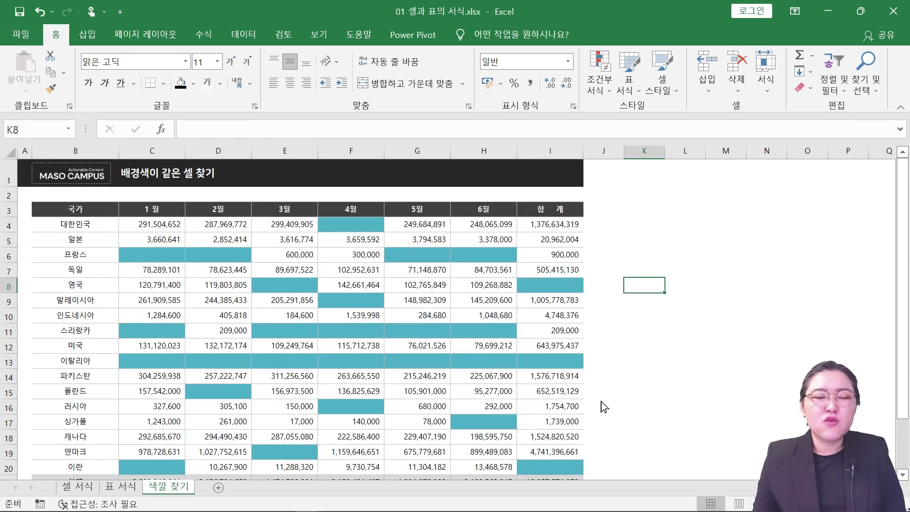
{"action": "mouse_move", "coordinate": [538, 270]}
{"action": "left_mouse_down"}
{"action": "mouse_move", "coordinate": [576, 297]}
{"action": "mouse_move", "coordinate": [571, 303]}
{"action": "mouse_move", "coordinate": [467, 334]}
{"action": "mouse_move", "coordinate": [260, 334]}
{"action": "left_mouse_up"}
{"action": "mouse_move", "coordinate": [555, 286]}
{"action": "left_mouse_down"}
{"action": "mouse_move", "coordinate": [607, 258]}
{"action": "mouse_move", "coordinate": [603, 279]}
{"action": "mouse_move", "coordinate": [620, 223]}
{"action": "mouse_move", "coordinate": [644, 244]}
{"action": "mouse_move", "coordinate": [687, 221]}
{"action": "mouse_move", "coordinate": [682, 247]}
{"action": "mouse_move", "coordinate": [694, 227]}
{"action": "mouse_move", "coordinate": [711, 246]}
{"action": "mouse_move", "coordinate": [581, 282]}
{"action": "left_mouse_up"}
{"action": "left_click_drag", "start_coordinate": [592, 231], "coordinate": [739, 272]}
{"action": "key", "text": "Escape"}
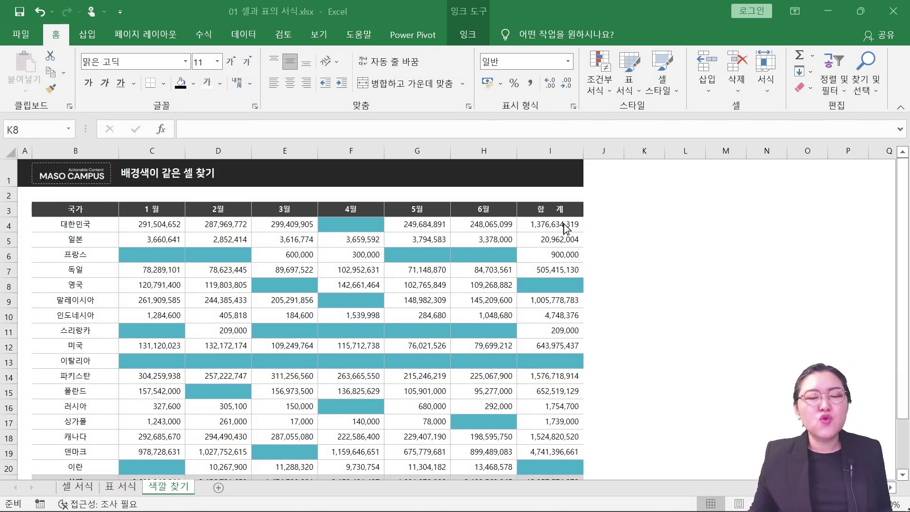
{"action": "left_click", "coordinate": [331, 226]}
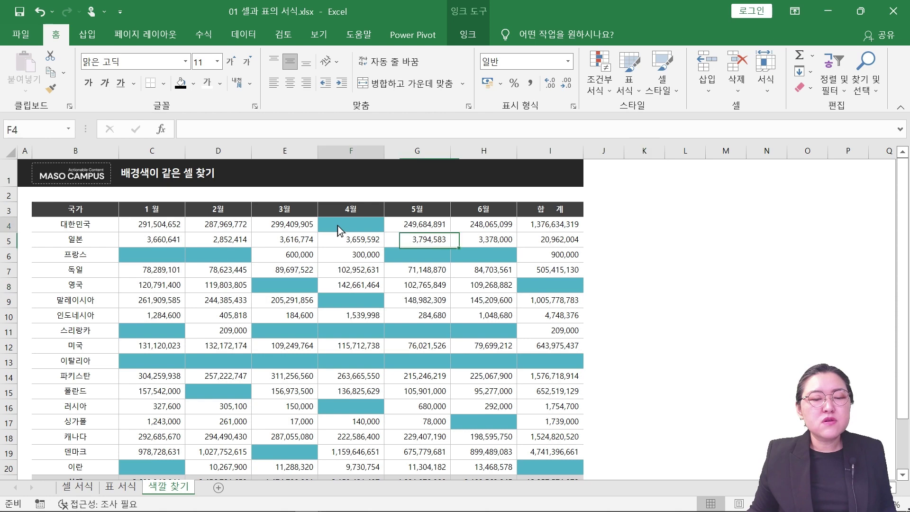
{"action": "left_click", "coordinate": [150, 254], "text": "ctrl"}
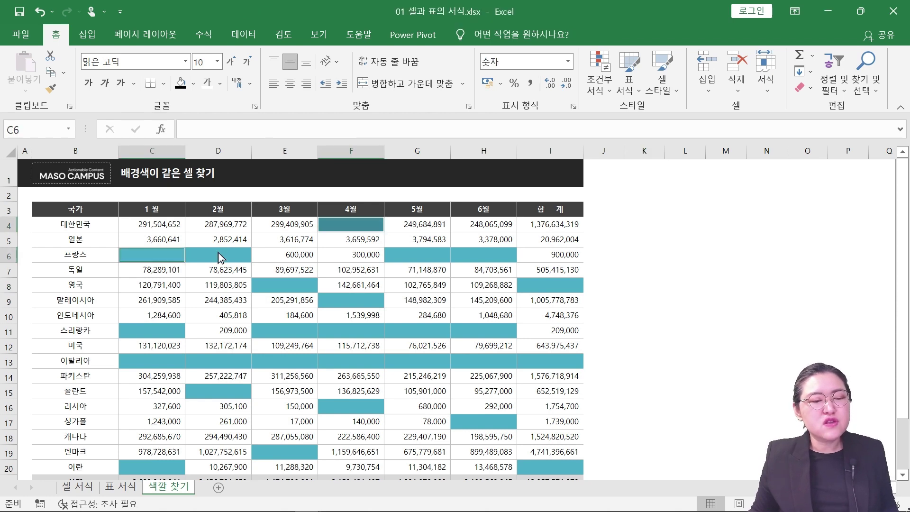
{"action": "left_click", "coordinate": [218, 255], "text": "ctrl"}
{"action": "left_click", "coordinate": [413, 255], "text": "ctrl"}
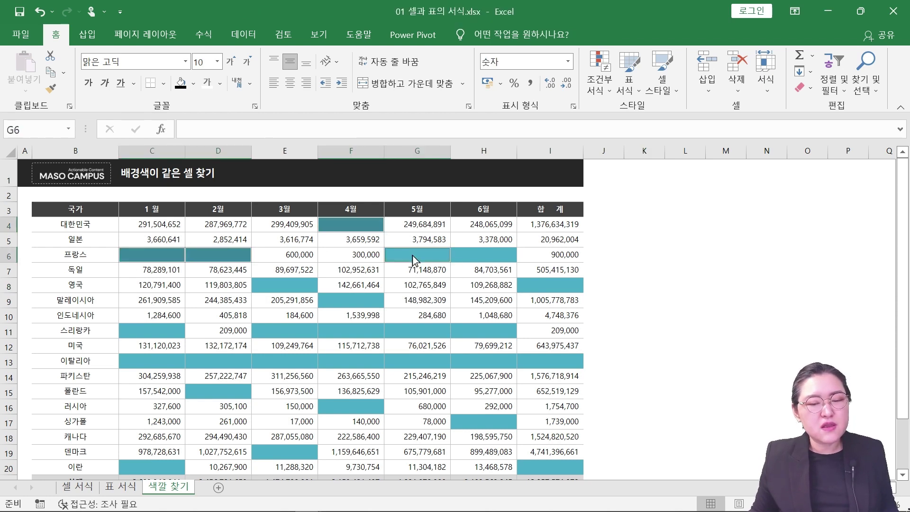
{"action": "left_click", "coordinate": [474, 252], "text": "ctrl"}
{"action": "left_click", "coordinate": [553, 283], "text": "ctrl"}
{"action": "left_click", "coordinate": [352, 298], "text": "ctrl"}
{"action": "left_click", "coordinate": [289, 286], "text": "ctrl"}
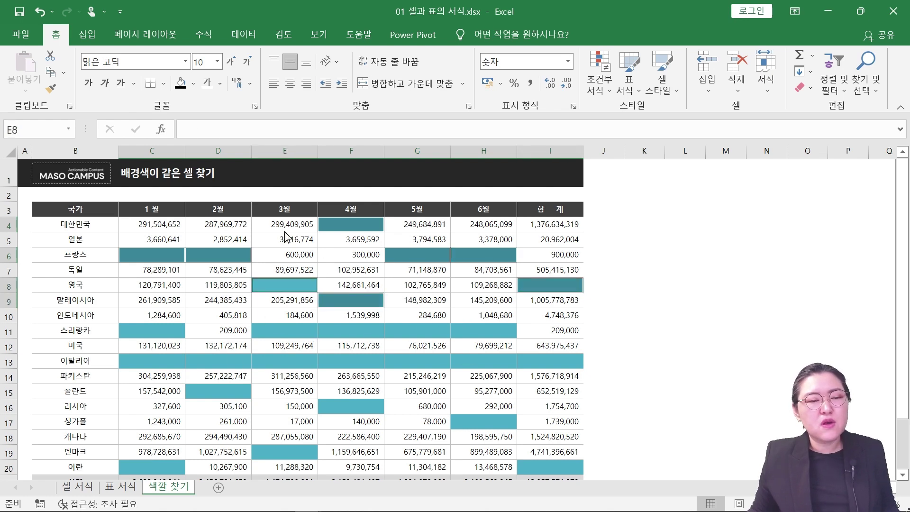
{"action": "left_click", "coordinate": [194, 85]}
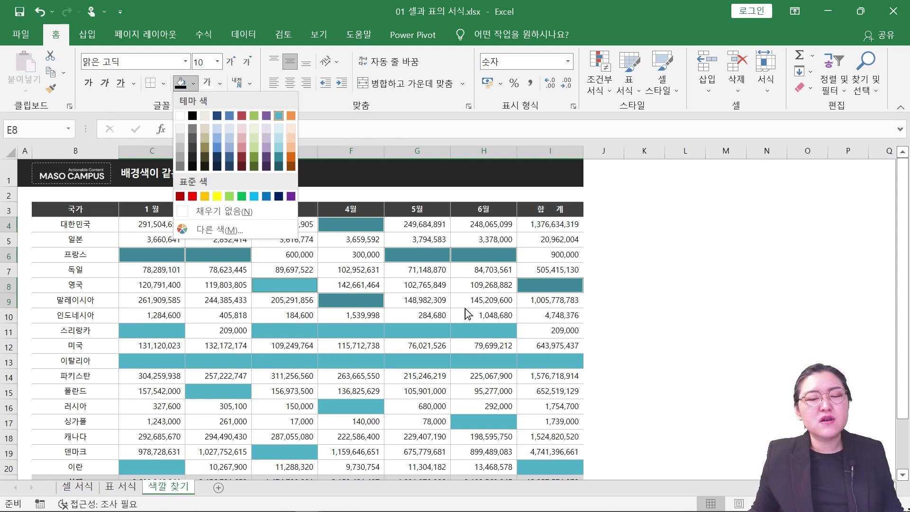
{"action": "left_click", "coordinate": [453, 290]}
{"action": "left_click", "coordinate": [432, 314]}
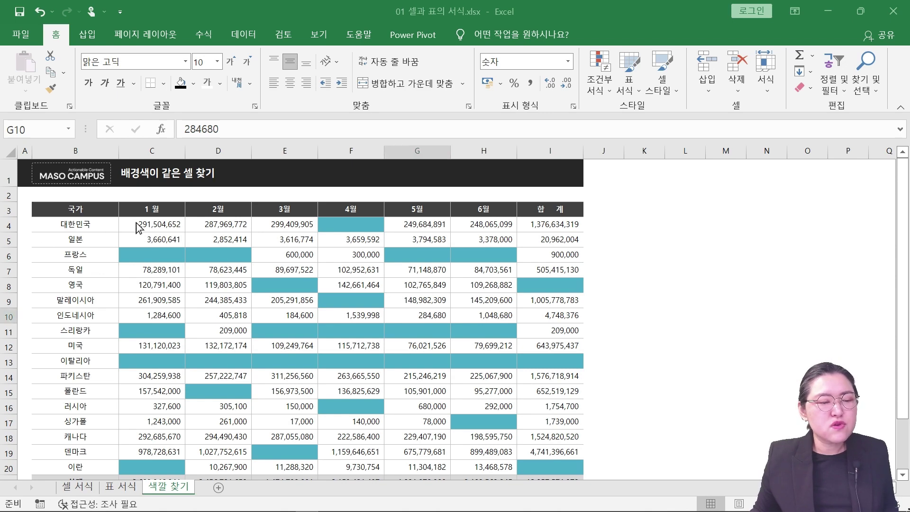
Select the figures in C4:I20, covering all countries from January to the sum column without the total row
{"action": "mouse_move", "coordinate": [135, 226]}
{"action": "left_mouse_down"}
{"action": "mouse_move", "coordinate": [325, 274]}
{"action": "mouse_move", "coordinate": [521, 473]}
{"action": "mouse_move", "coordinate": [535, 471]}
{"action": "left_mouse_up"}
{"action": "scroll", "coordinate": [537, 390], "scroll_direction": "down", "scroll_amount": 1}
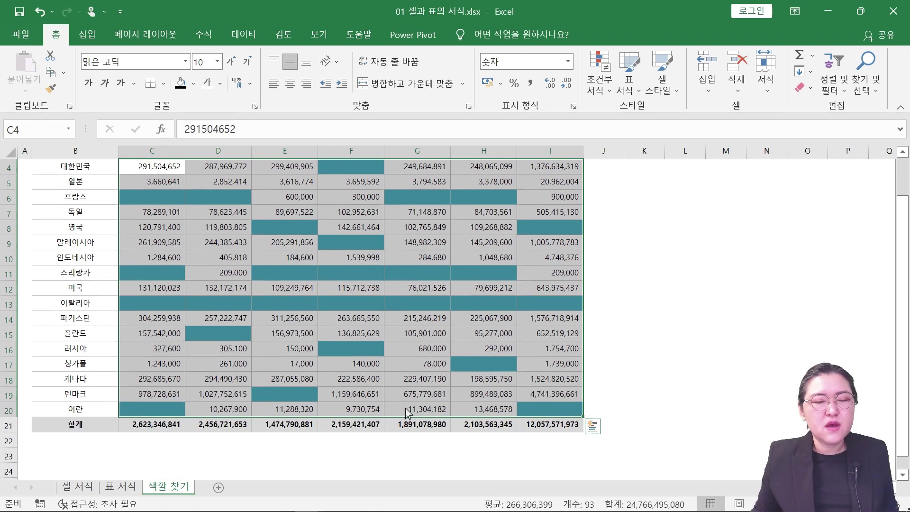
{"action": "scroll", "coordinate": [431, 353], "scroll_direction": "up", "scroll_amount": 1}
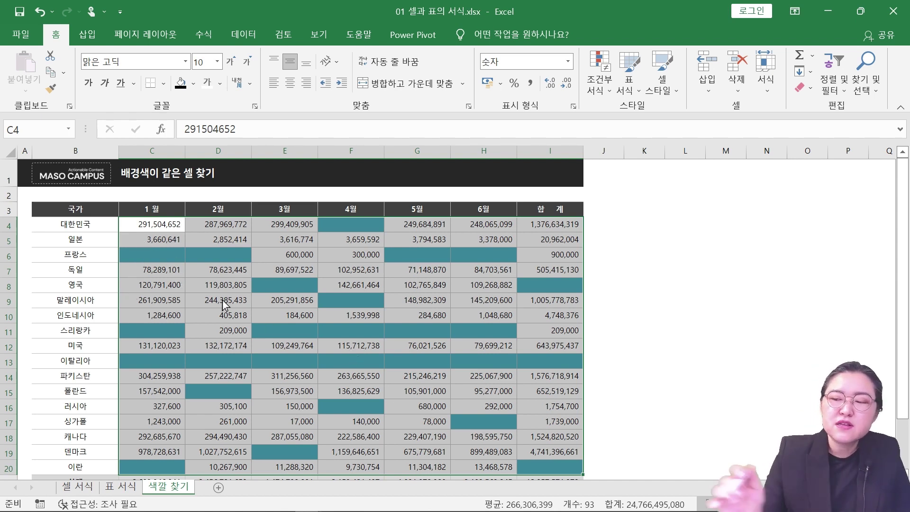
{"action": "key", "text": "alt+Tab"}
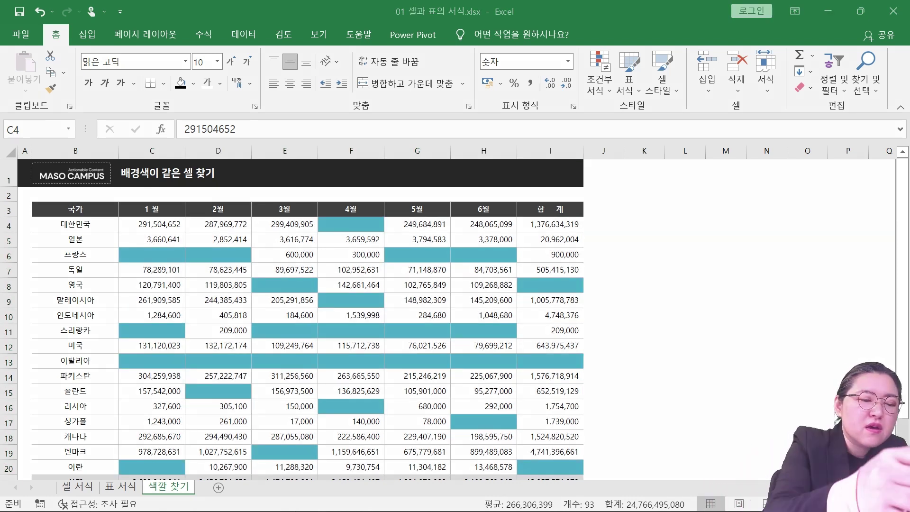
{"action": "mouse_move", "coordinate": [64, 21]}
{"action": "left_mouse_down"}
{"action": "mouse_move", "coordinate": [50, 14]}
{"action": "mouse_move", "coordinate": [80, 40]}
{"action": "left_mouse_up"}
{"action": "mouse_move", "coordinate": [879, 114]}
{"action": "left_mouse_down"}
{"action": "mouse_move", "coordinate": [853, 54]}
{"action": "mouse_move", "coordinate": [871, 112]}
{"action": "left_mouse_up"}
{"action": "left_click_drag", "start_coordinate": [843, 35], "coordinate": [880, 115]}
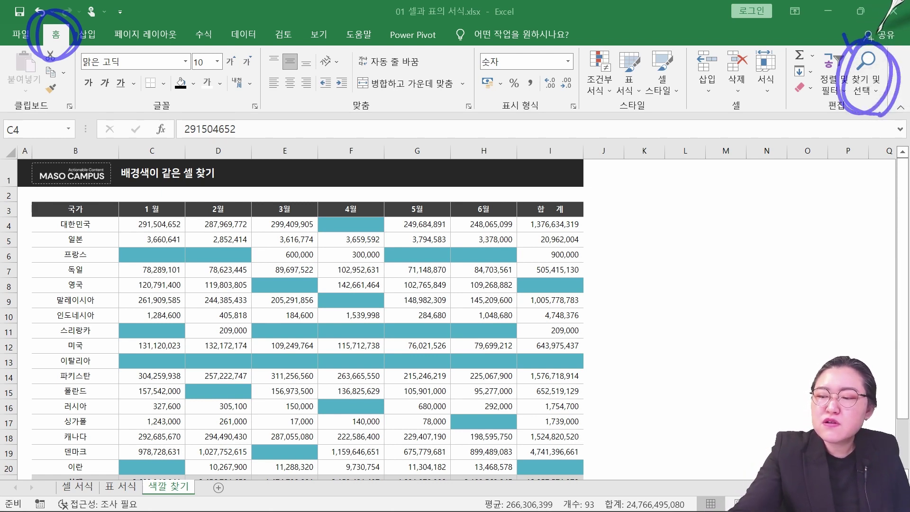
{"action": "key", "text": "Escape"}
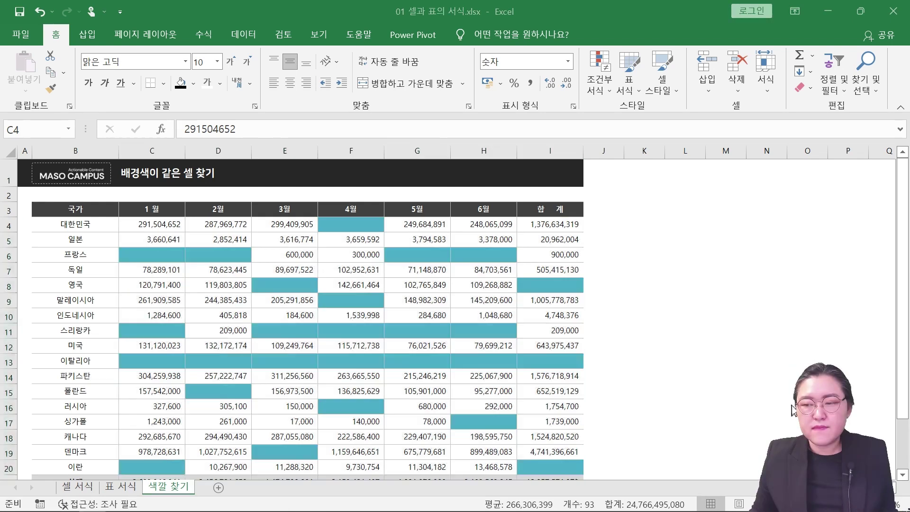
Open Replace for the selected range and expand its options so that formats can be specified
{"action": "left_click", "coordinate": [866, 75]}
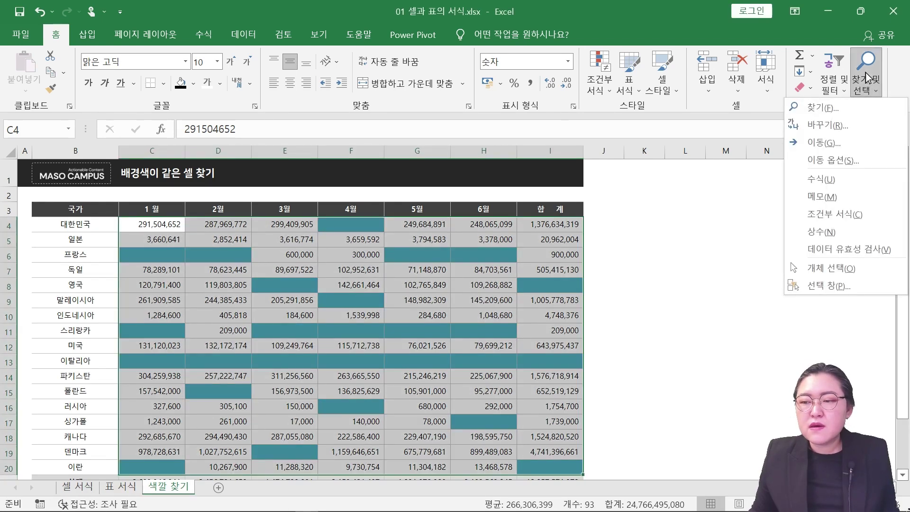
{"action": "left_click", "coordinate": [820, 124]}
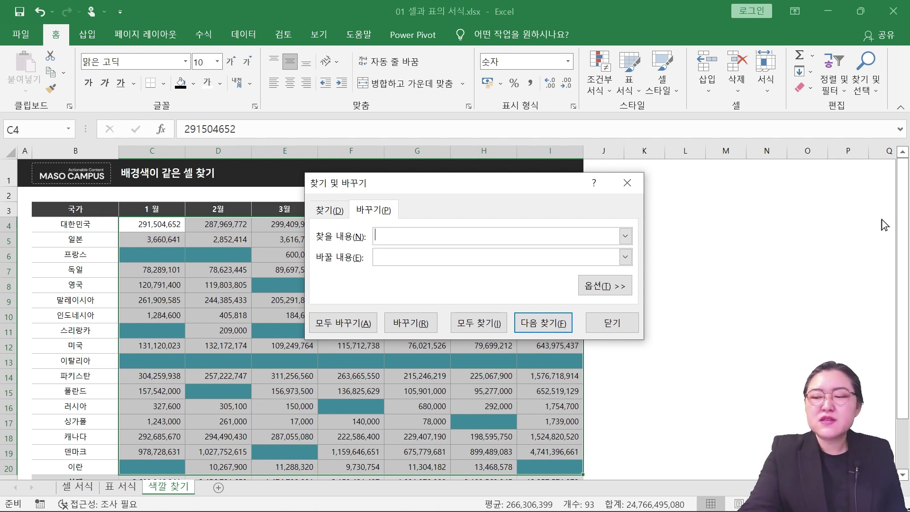
{"action": "left_click", "coordinate": [901, 213]}
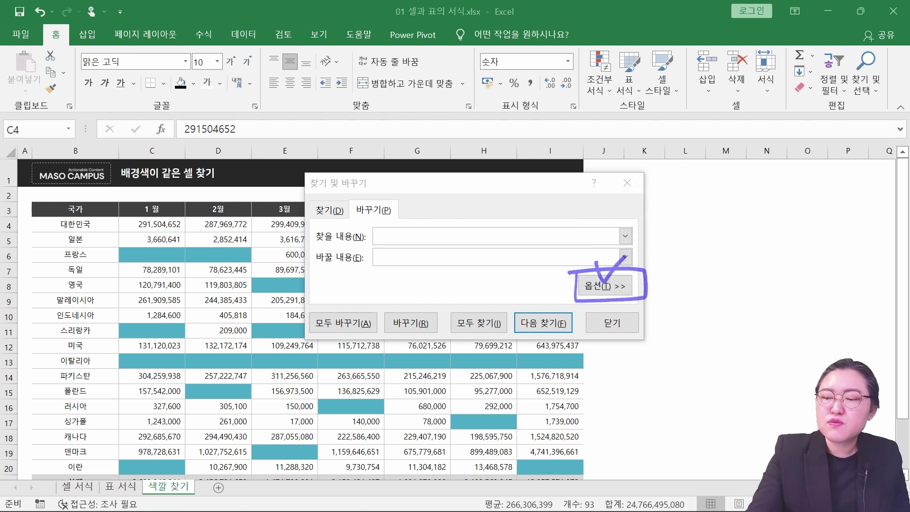
{"action": "left_click", "coordinate": [590, 290]}
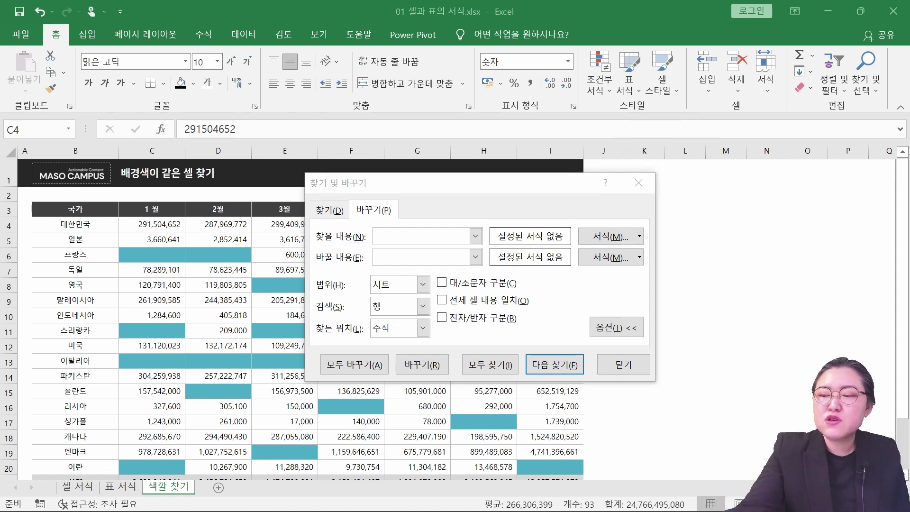
Set the search format to the teal theme-colour fill used by the empty cells
{"action": "left_click", "coordinate": [607, 240]}
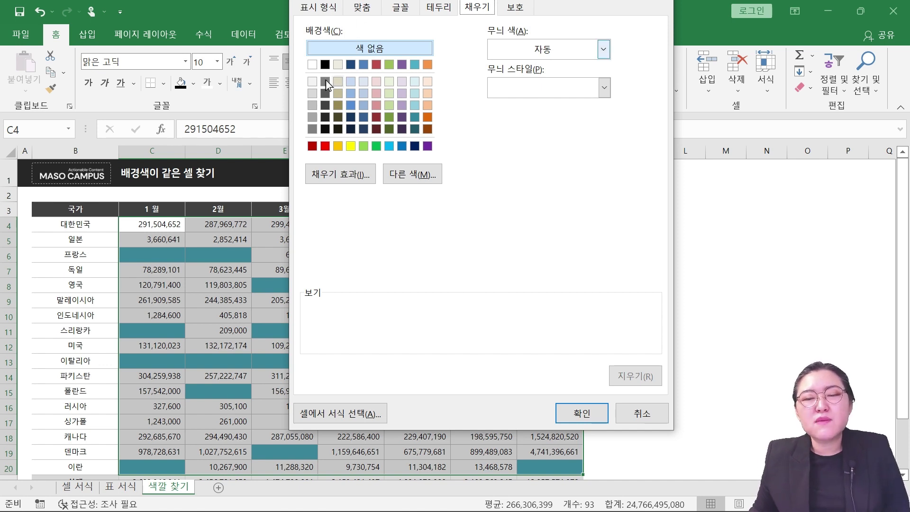
{"action": "left_click", "coordinate": [318, 10]}
{"action": "left_click", "coordinate": [436, 13]}
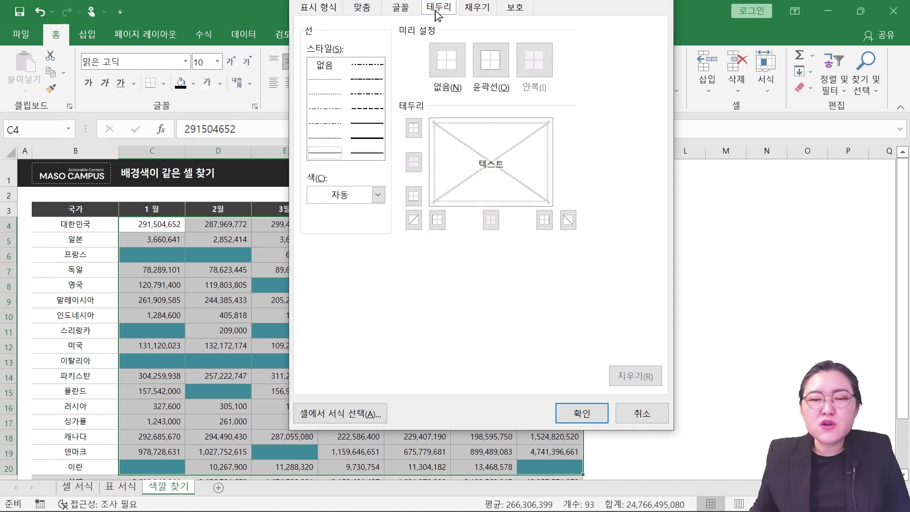
{"action": "left_click", "coordinate": [474, 13]}
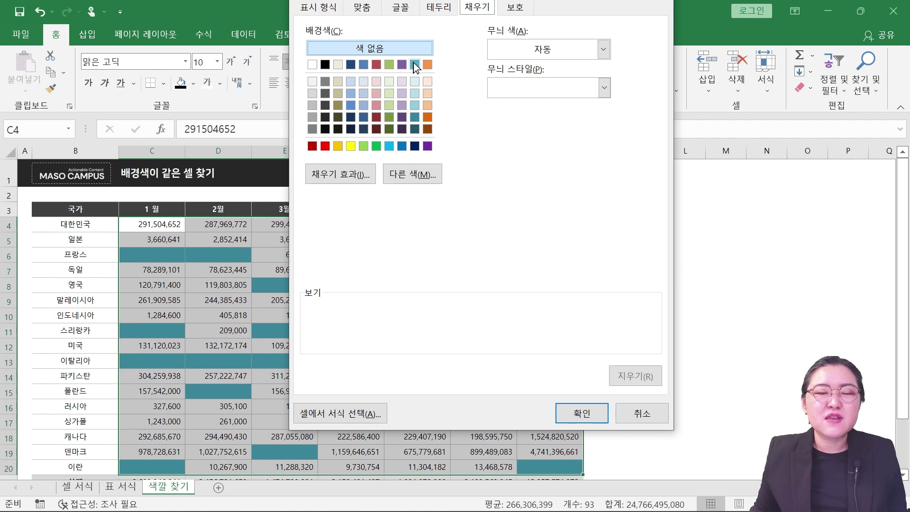
{"action": "left_click", "coordinate": [414, 65]}
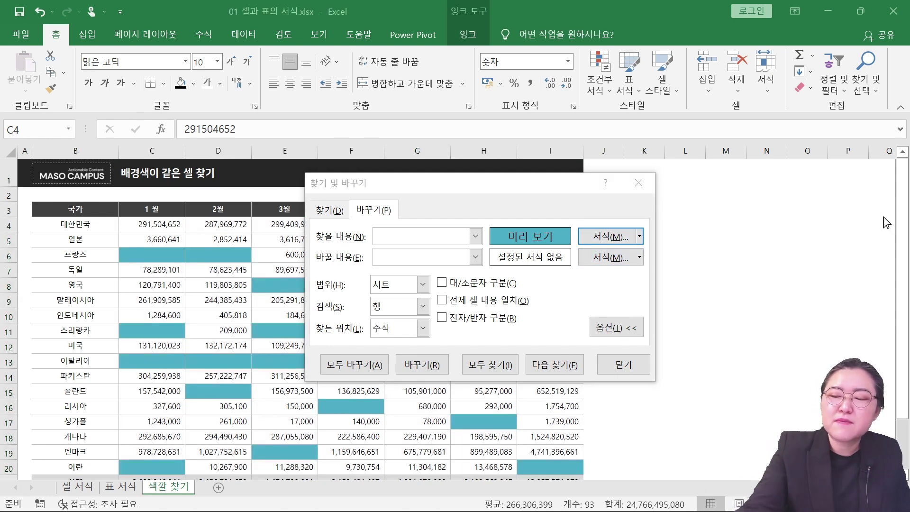
Set the replacement format to the standard golden-orange fill
{"action": "left_click_drag", "start_coordinate": [625, 252], "coordinate": [635, 271]}
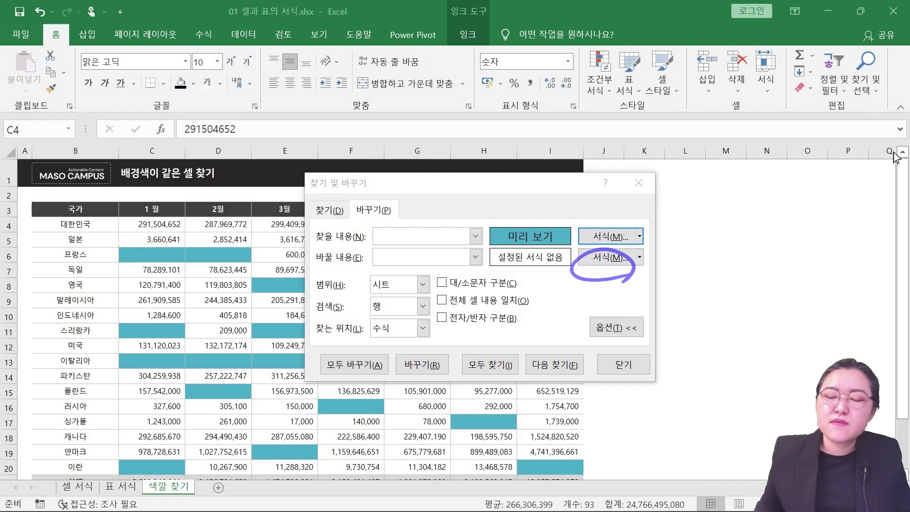
{"action": "left_click", "coordinate": [624, 260]}
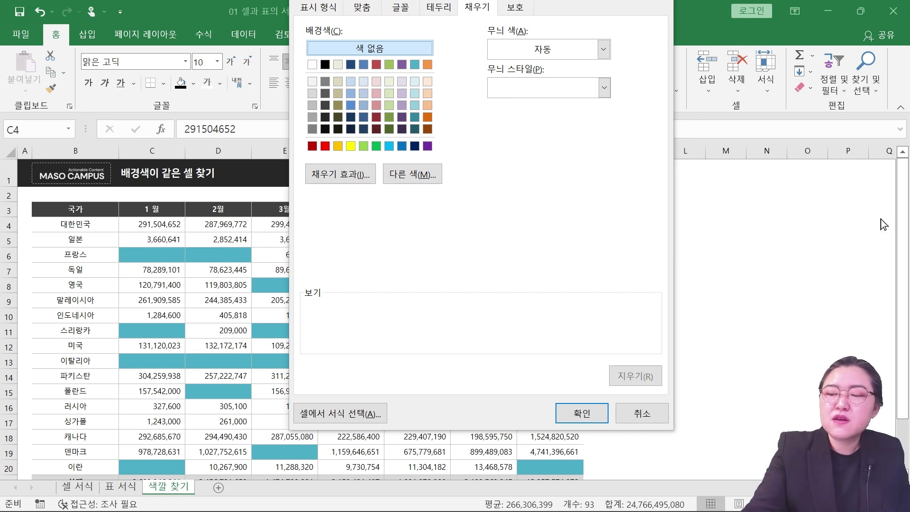
{"action": "mouse_move", "coordinate": [345, 138]}
{"action": "left_mouse_down"}
{"action": "mouse_move", "coordinate": [332, 157]}
{"action": "mouse_move", "coordinate": [343, 164]}
{"action": "left_mouse_up"}
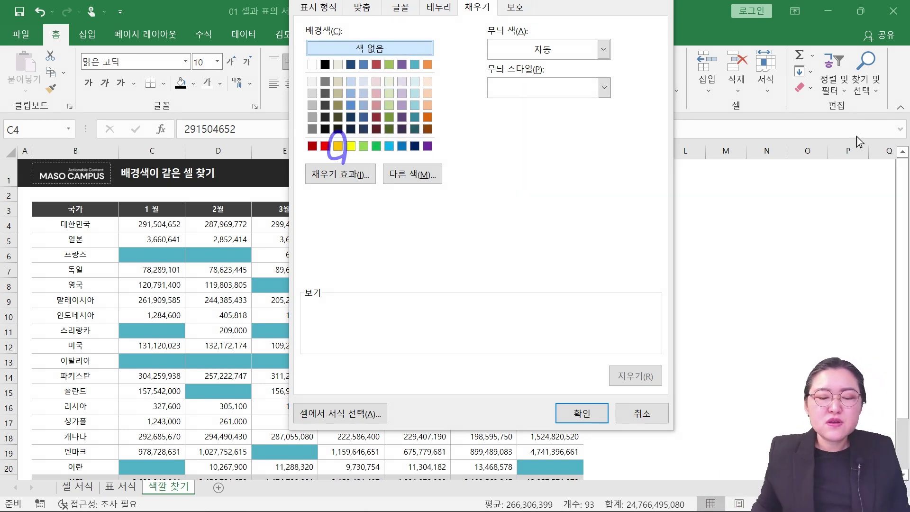
{"action": "left_click", "coordinate": [338, 146]}
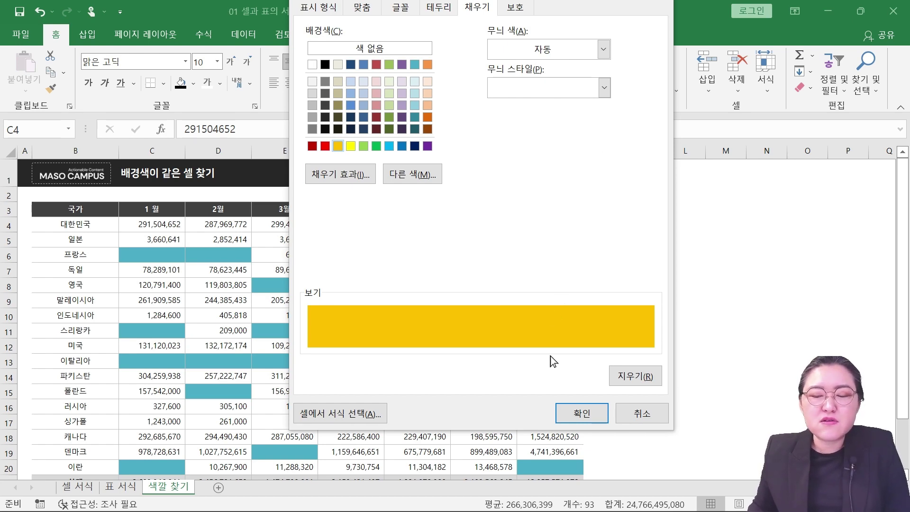
{"action": "left_click", "coordinate": [575, 413]}
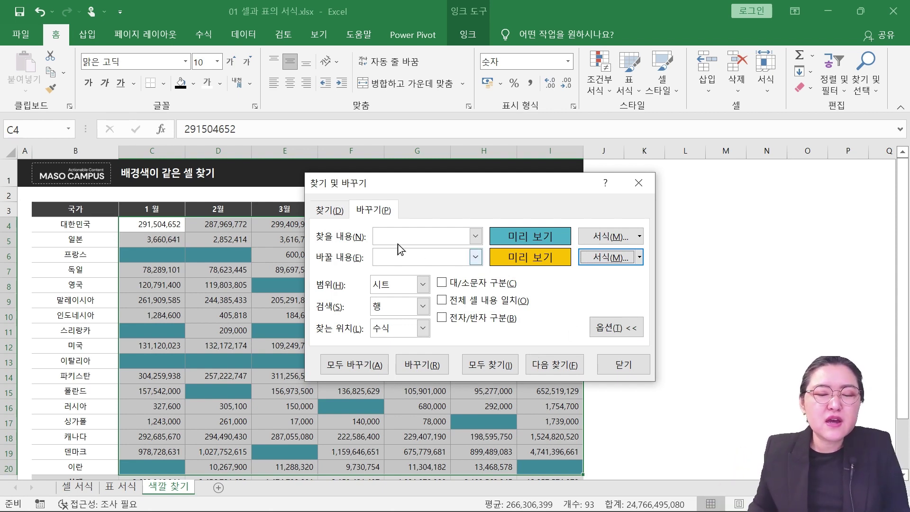
Enter N/A as the replacement text and replace all teal-filled cells in the selected range
{"action": "left_click", "coordinate": [402, 262]}
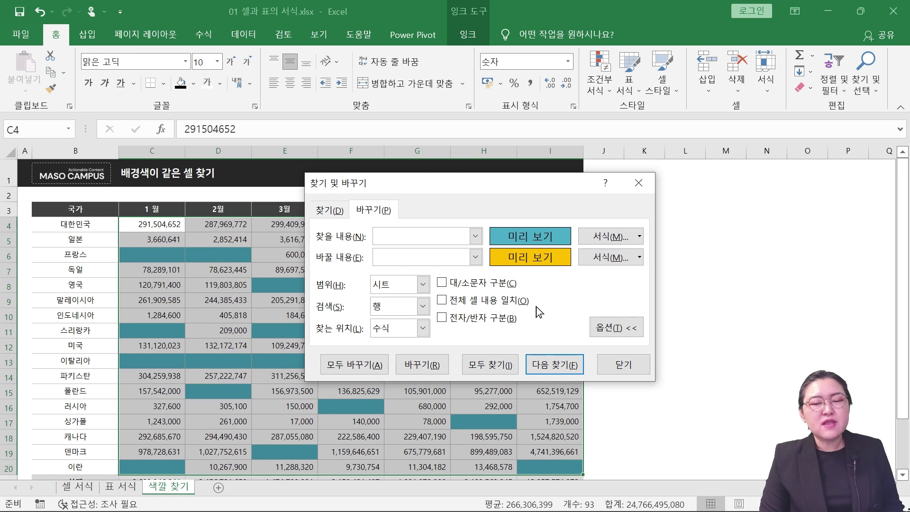
{"action": "type", "text": "N/"}
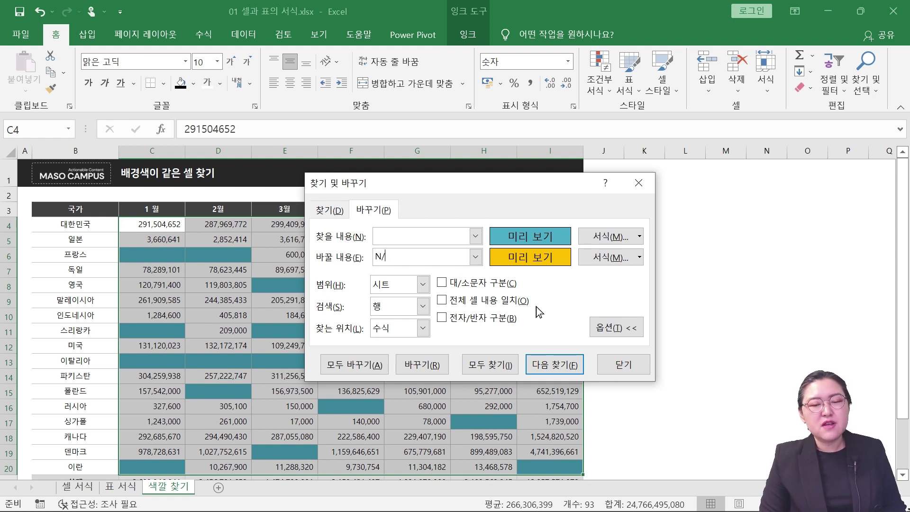
{"action": "type", "text": "A"}
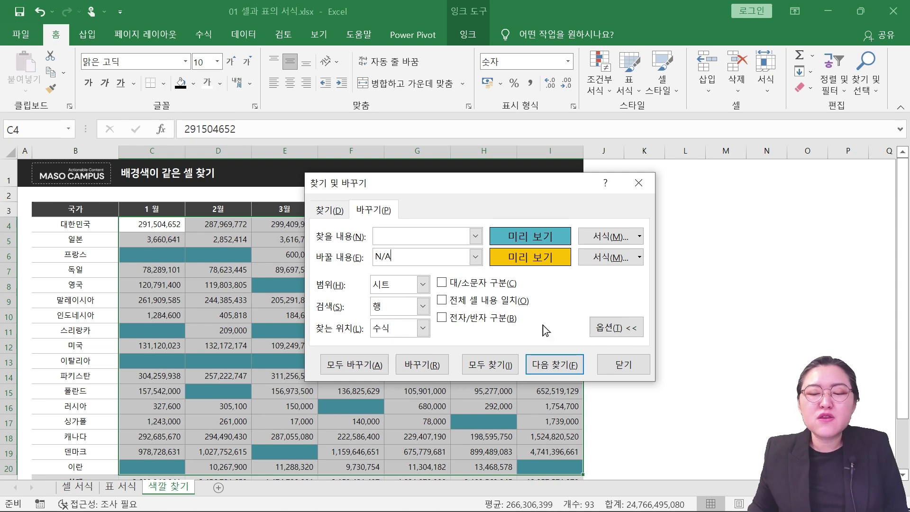
{"action": "left_click", "coordinate": [348, 363]}
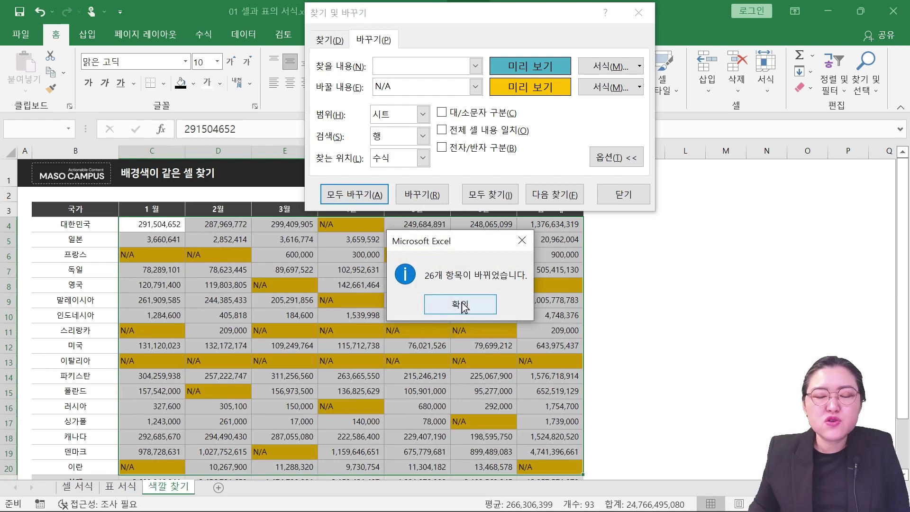
Dismiss the replacement message and close Find and Replace, then deselect the sales range by selecting cell I11
{"action": "left_click", "coordinate": [462, 307]}
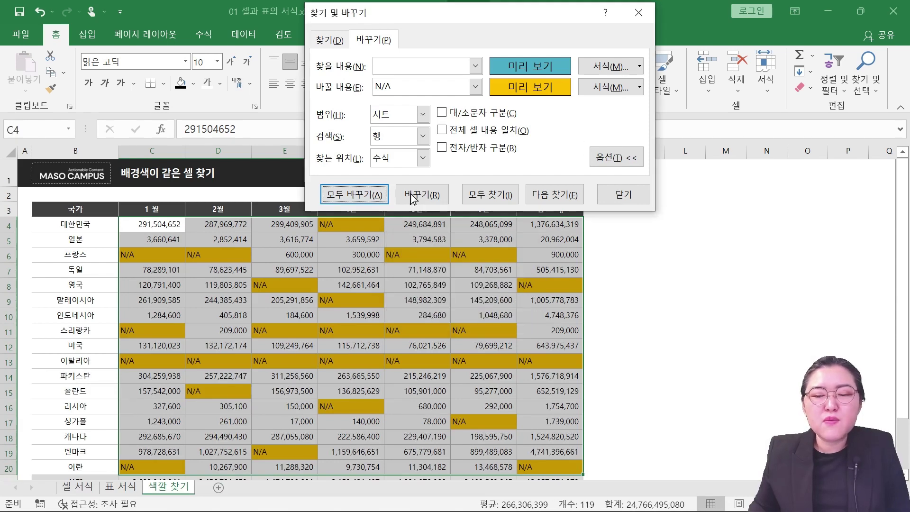
{"action": "left_click", "coordinate": [627, 203]}
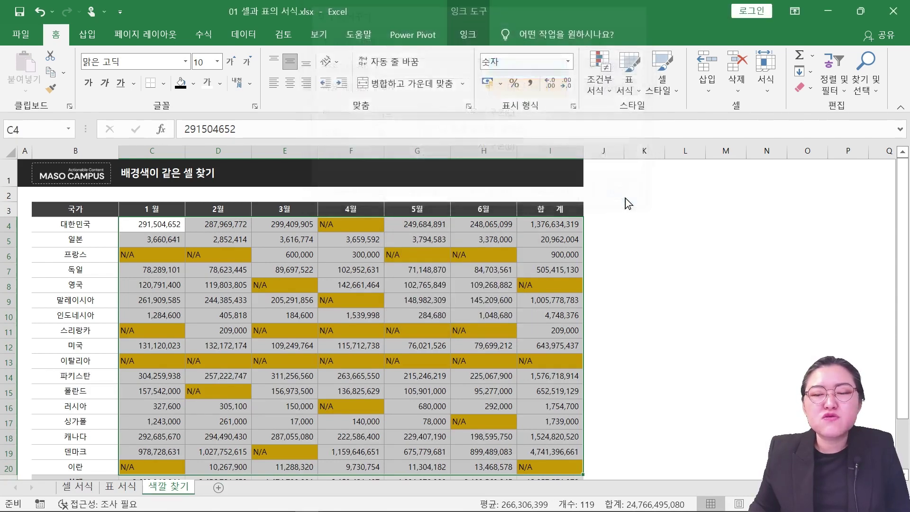
{"action": "left_click", "coordinate": [528, 334]}
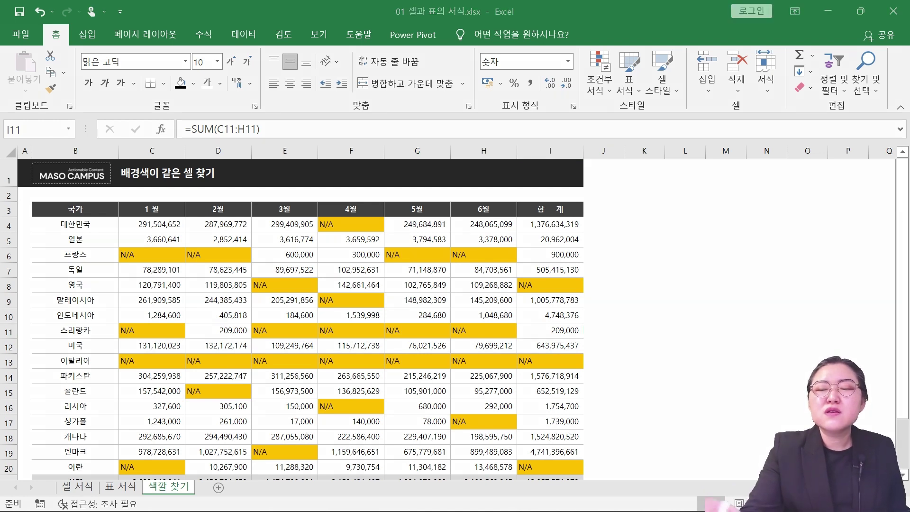
{"action": "left_click_drag", "start_coordinate": [675, 36], "coordinate": [681, 100]}
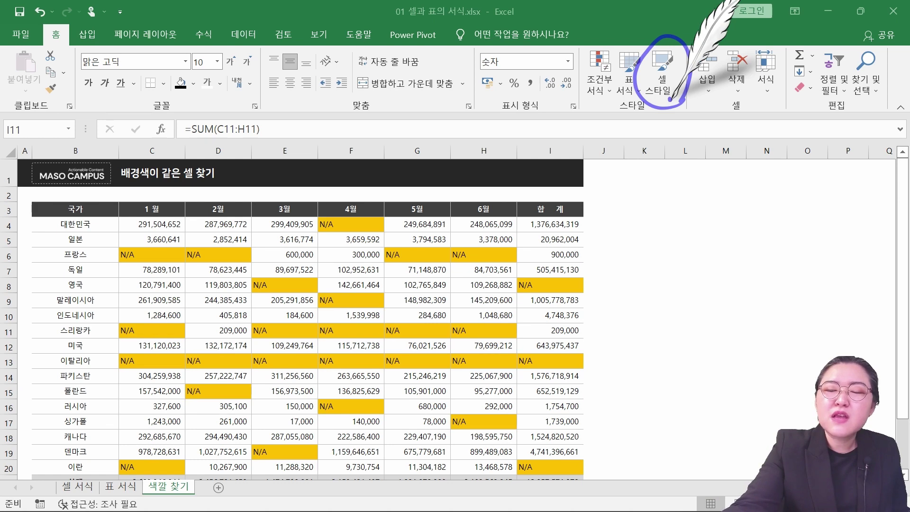
{"action": "mouse_move", "coordinate": [544, 429]}
{"action": "left_mouse_down"}
{"action": "mouse_move", "coordinate": [503, 462]}
{"action": "mouse_move", "coordinate": [279, 201]}
{"action": "mouse_move", "coordinate": [553, 421]}
{"action": "mouse_move", "coordinate": [524, 448]}
{"action": "left_mouse_up"}
{"action": "mouse_move", "coordinate": [467, 285]}
{"action": "left_mouse_down"}
{"action": "mouse_move", "coordinate": [513, 361]}
{"action": "mouse_move", "coordinate": [574, 263]}
{"action": "left_mouse_up"}
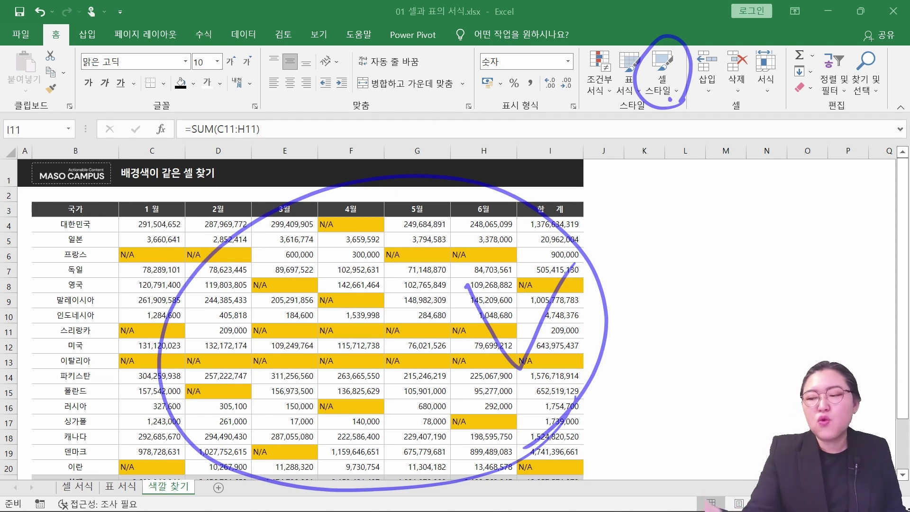
{"action": "key", "text": "Escape"}
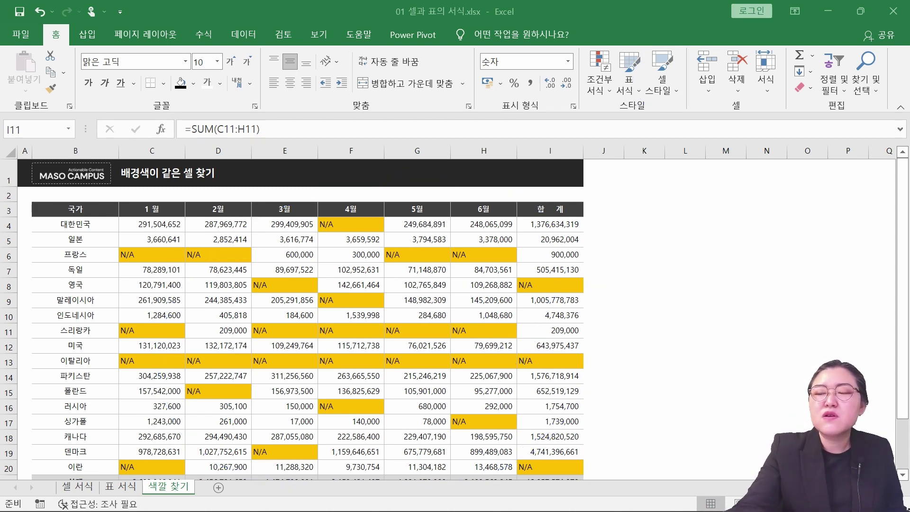